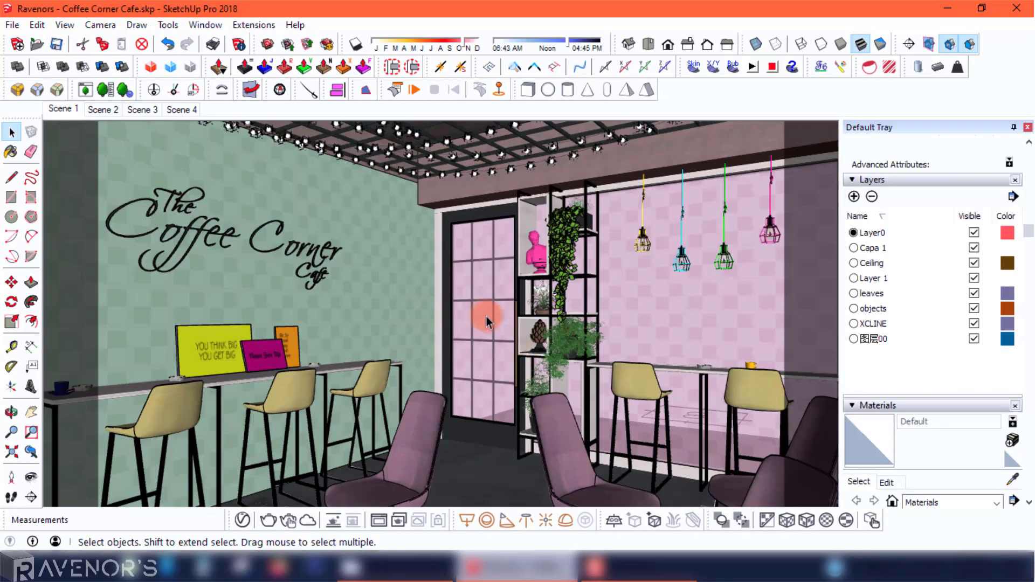
- Hide the Ceiling layer to expose the cafe interior from above
left_click(975, 263)
middle_click_drag(674, 259, 109, 436)
left_click(32, 414)
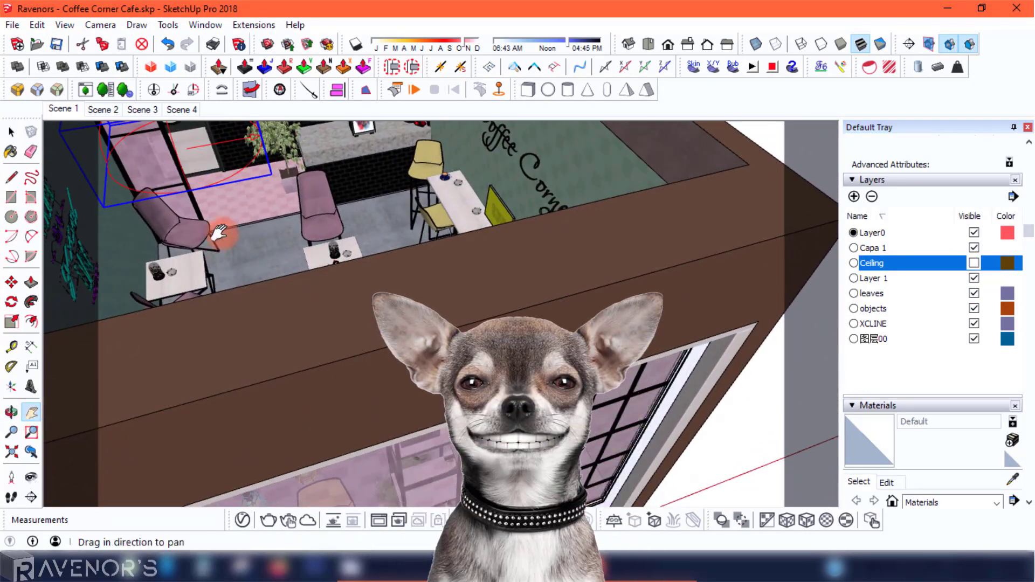
left_click_drag(215, 231, 476, 367)
middle_click_drag(476, 366, 533, 329)
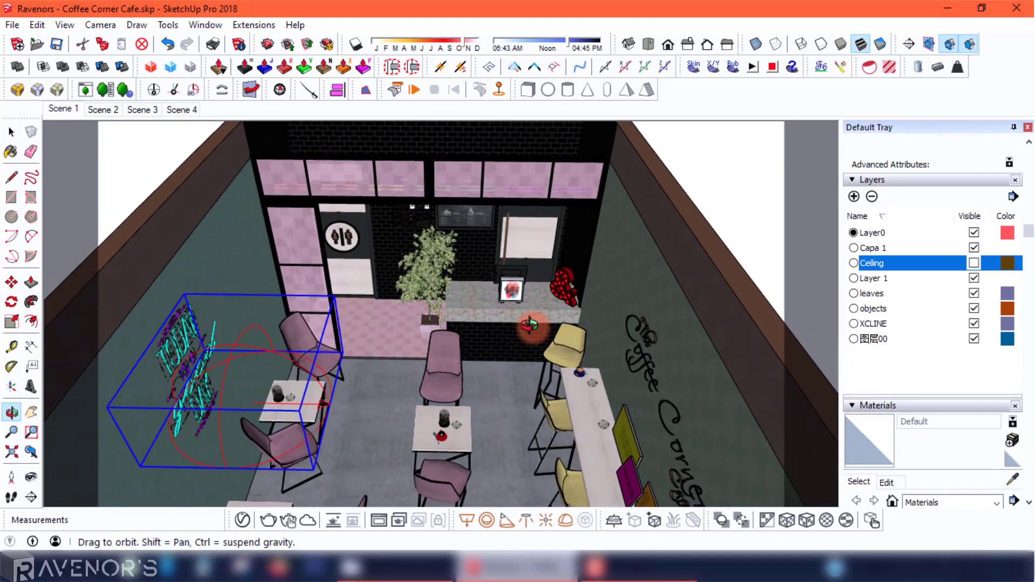
- Assign the selected component near the seating area to the Ceiling layer
left_click(11, 133)
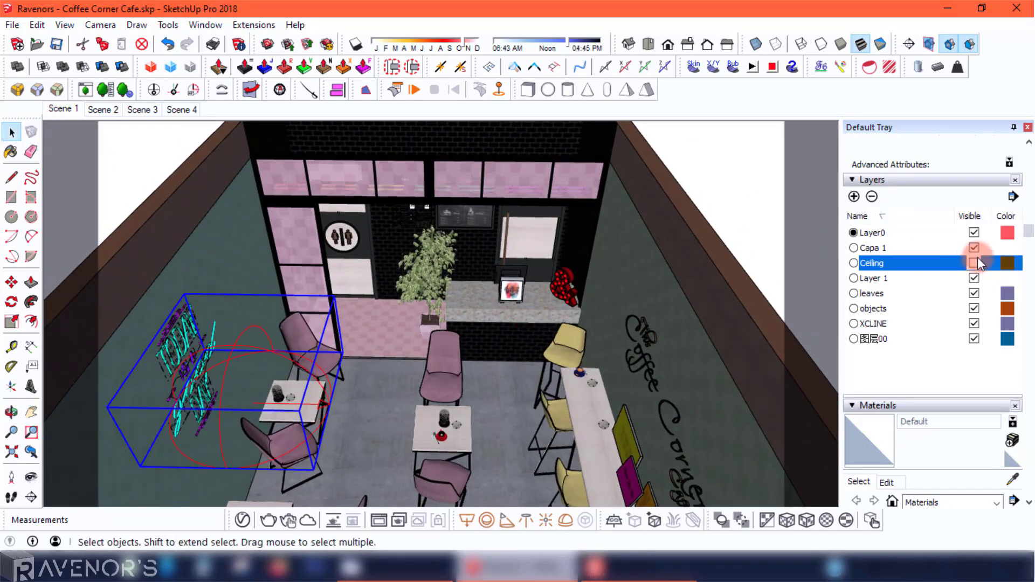
scroll(936, 177, "up", 3)
left_click(955, 183)
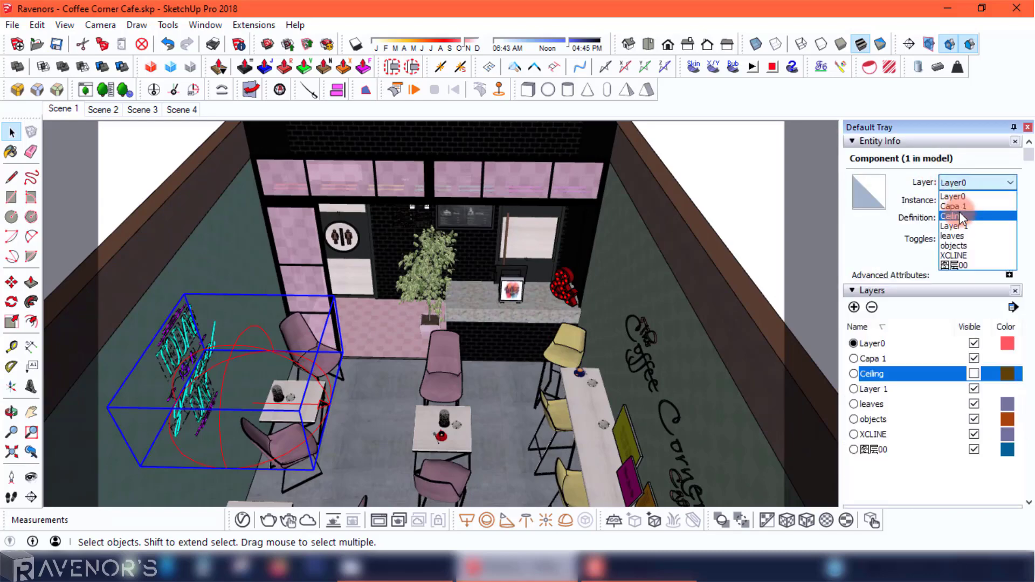
left_click(952, 217)
- Examine the open-topped cafe interior from several angles, ending with the entrance door and shelving wall
middle_click_drag(447, 218, 127, 351)
left_click(28, 415)
left_click_drag(276, 358, 575, 372)
middle_click_drag(591, 368, 218, 292)
left_click_drag(235, 288, 294, 305)
middle_click_drag(484, 346, 430, 343)
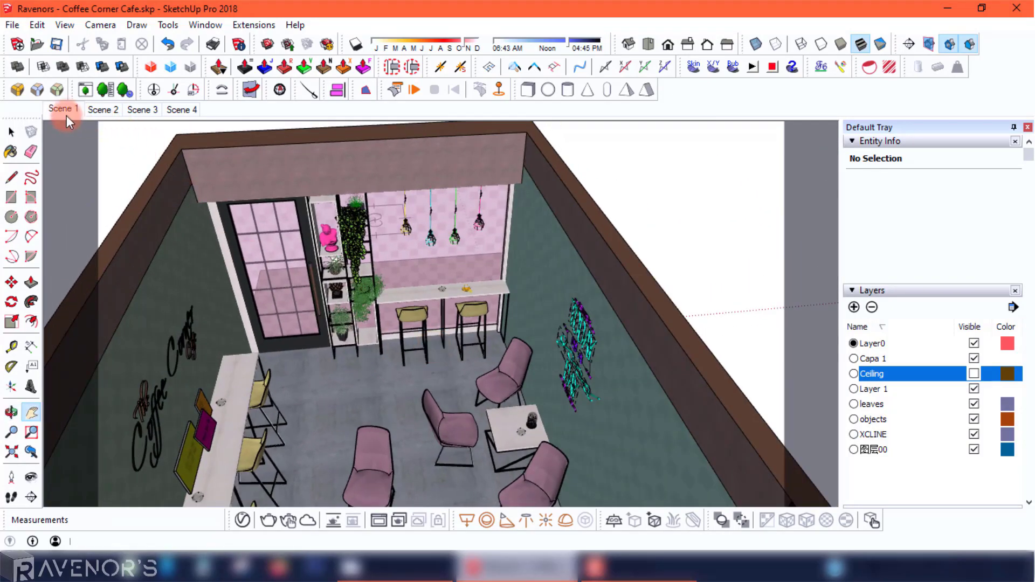
- View Scene 1, Scene 2, Scene 3 and Scene 4 in turn
left_click(12, 132)
left_click(58, 110)
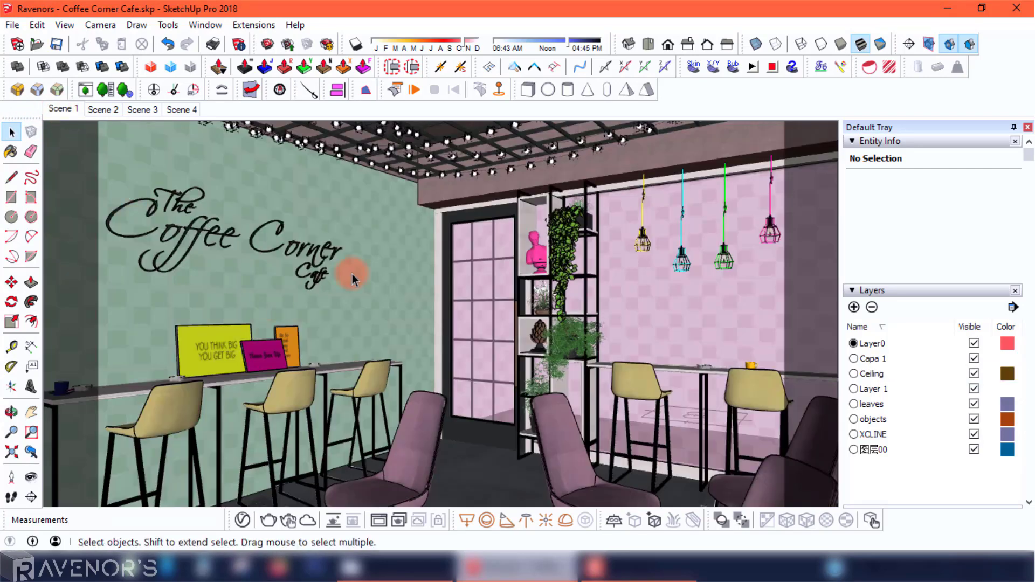
left_click(101, 111)
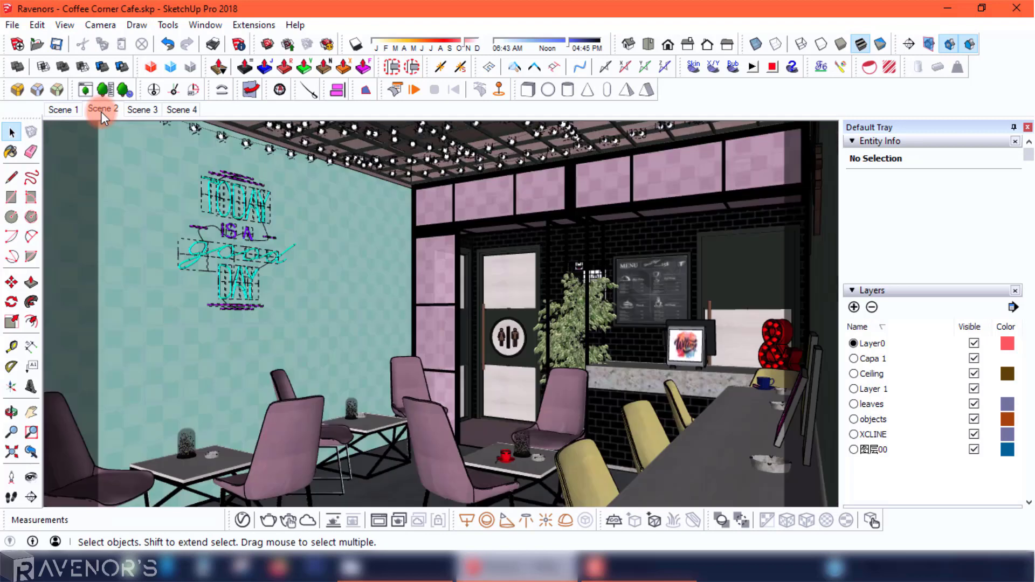
left_click(145, 110)
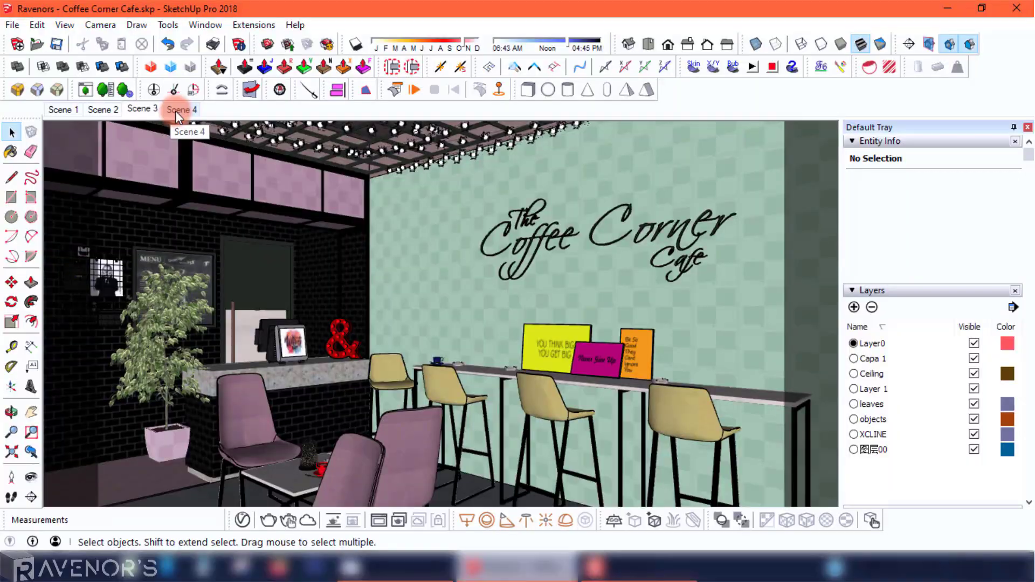
left_click(177, 110)
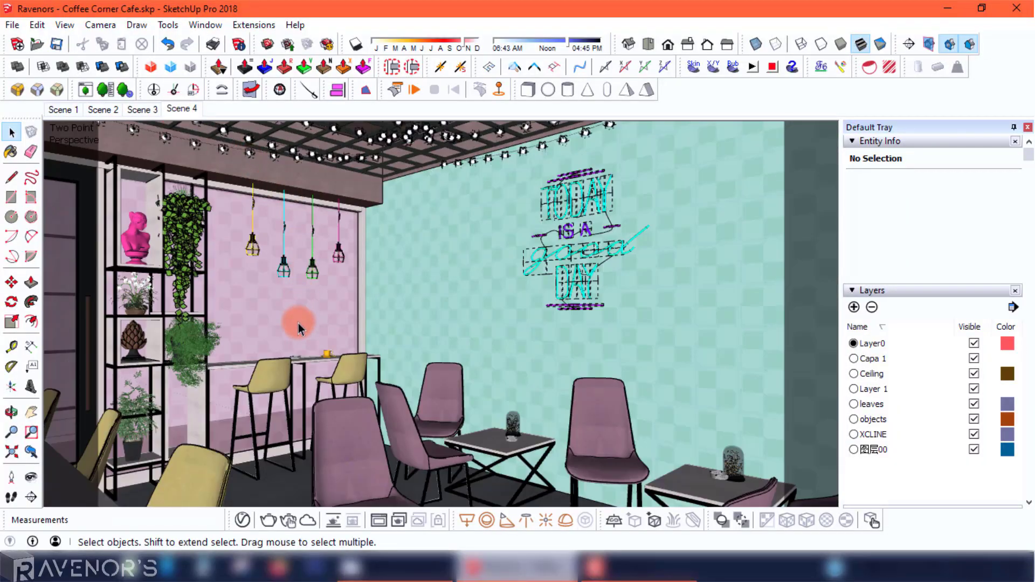
- Review the V-Ray render engine, Render Output and Save Image settings, and close the Asset Editor
left_click(243, 521)
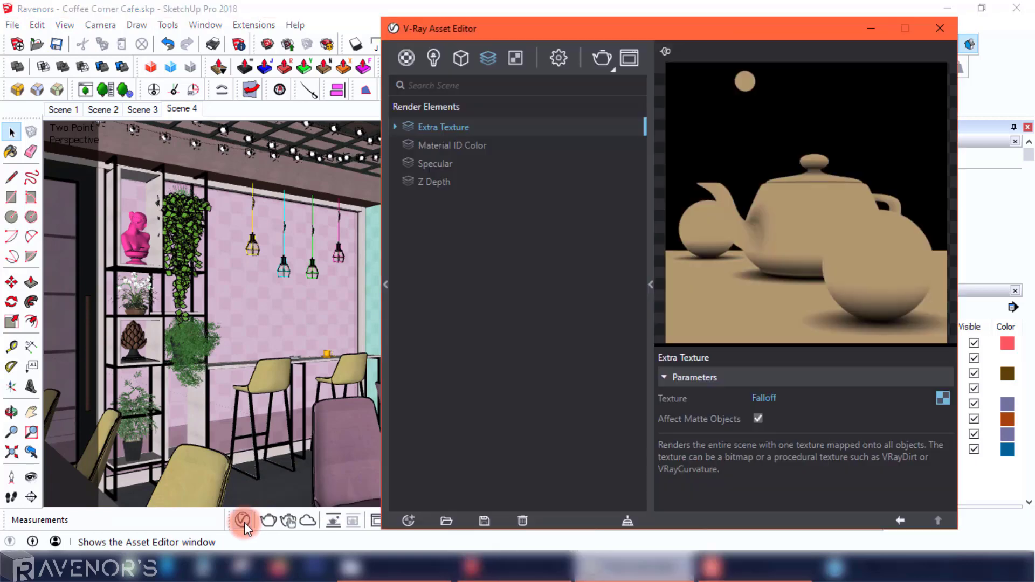
left_click(561, 58)
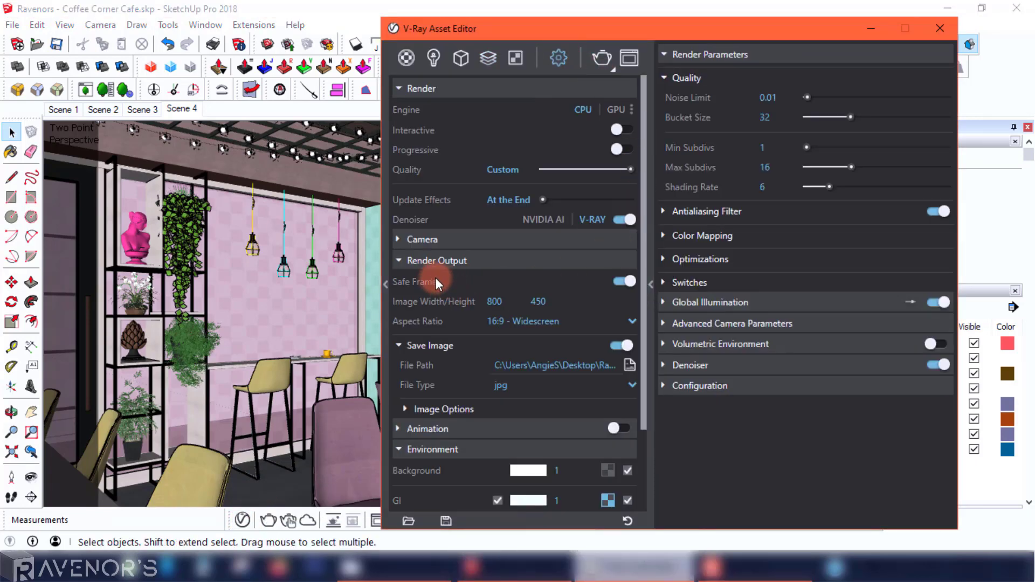
left_click(408, 450)
left_click(470, 261)
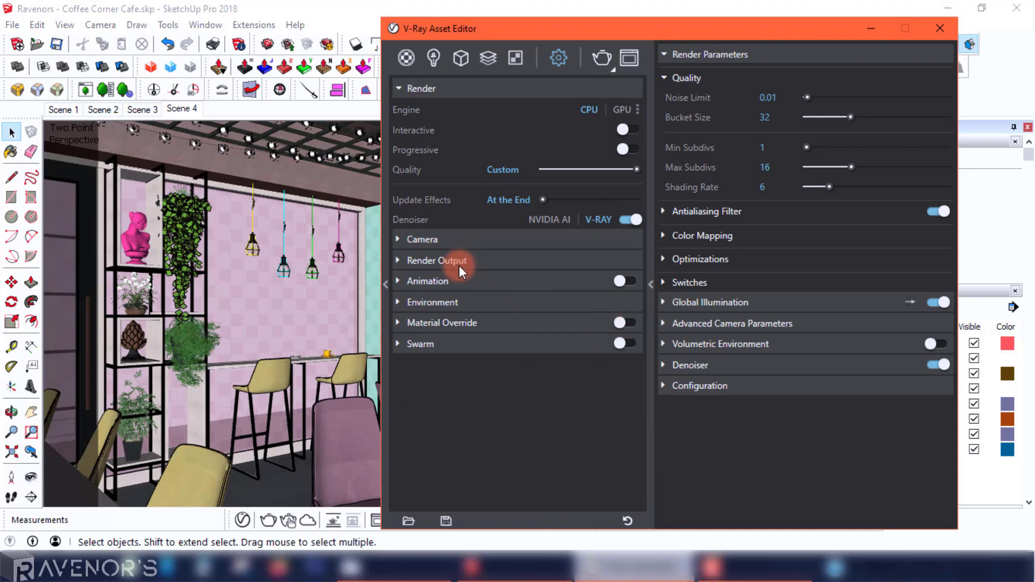
left_click(458, 264)
left_click(615, 71)
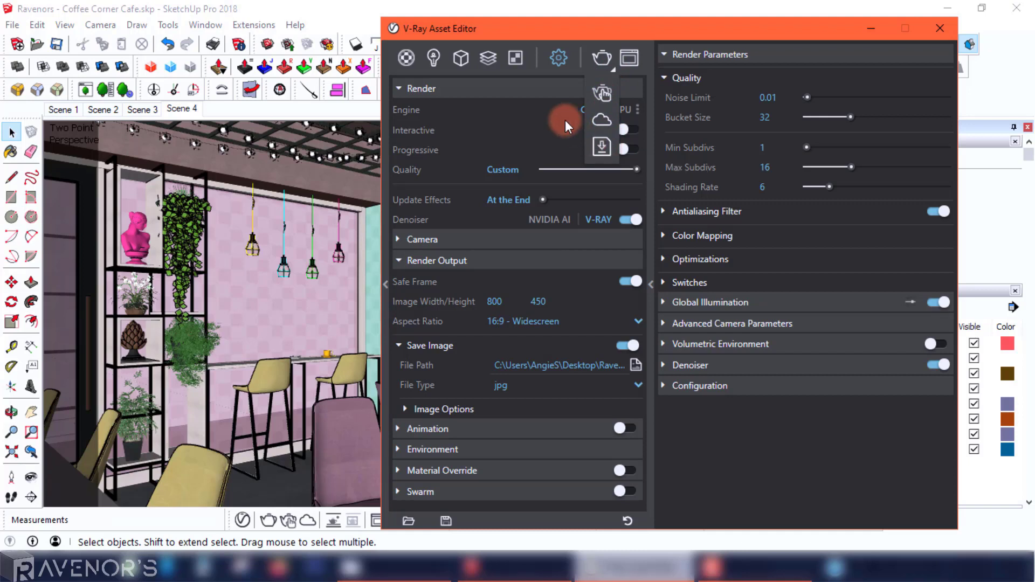
left_click(526, 108)
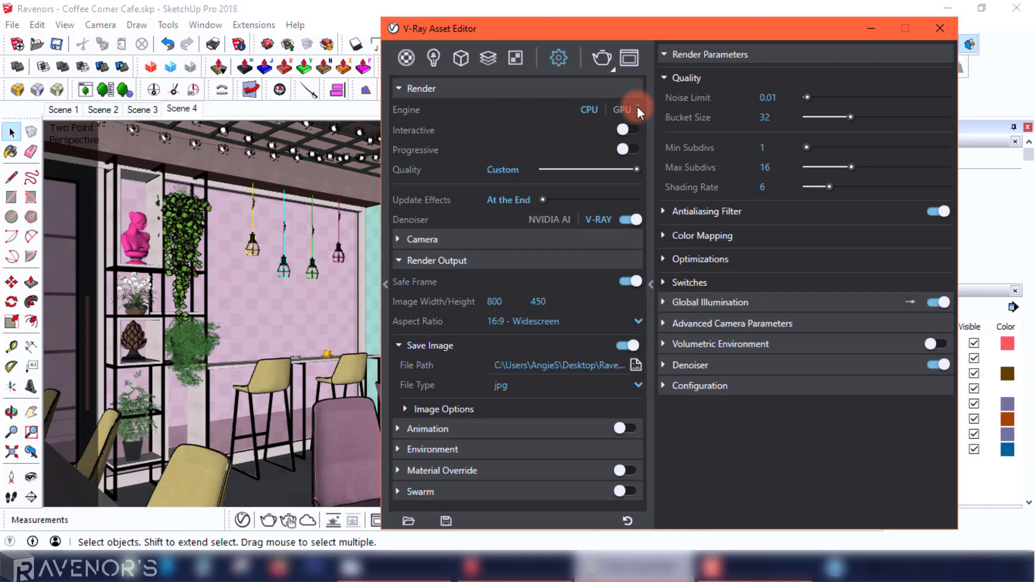
left_click(651, 261)
left_click(636, 29)
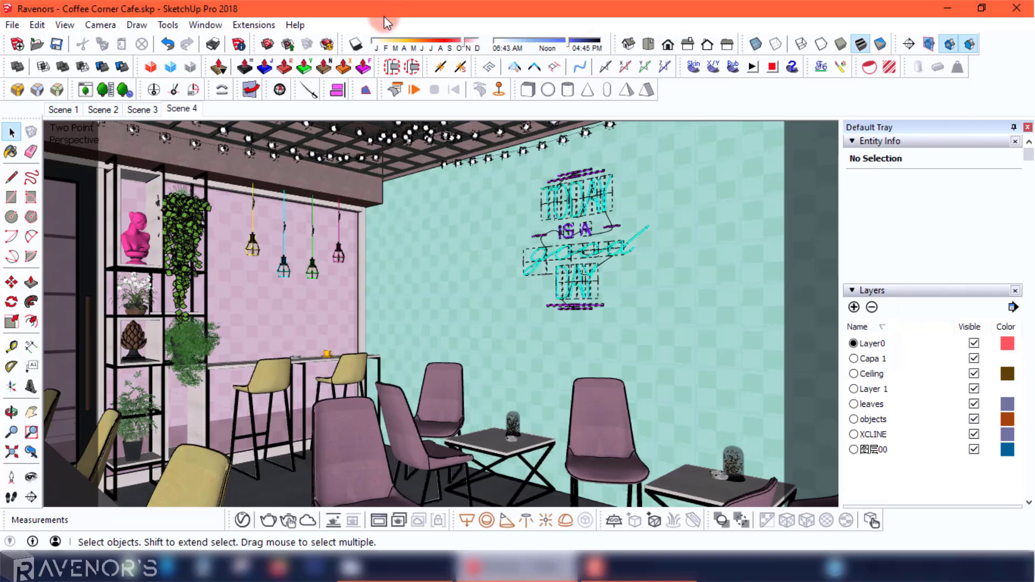
- Return to Scene 1 and check the animation's scene transition and scene delay settings
left_click(64, 110)
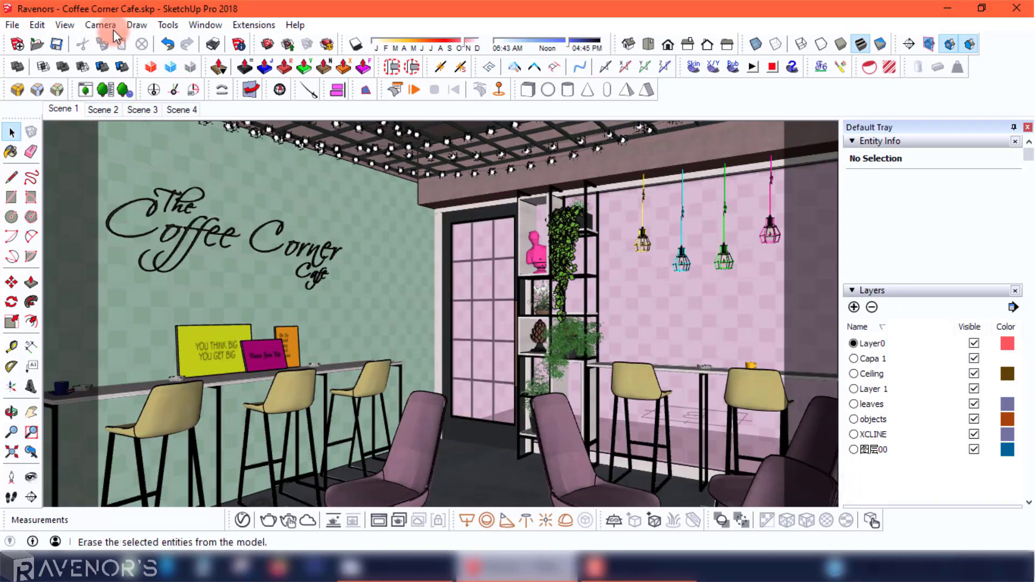
left_click(101, 26)
mouse_move(65, 26)
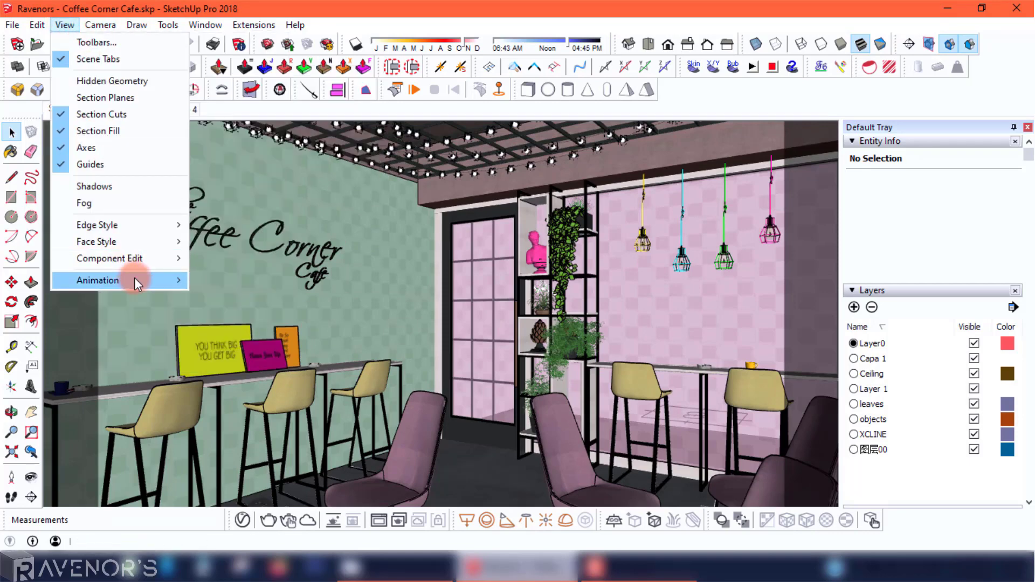
left_click(423, 373)
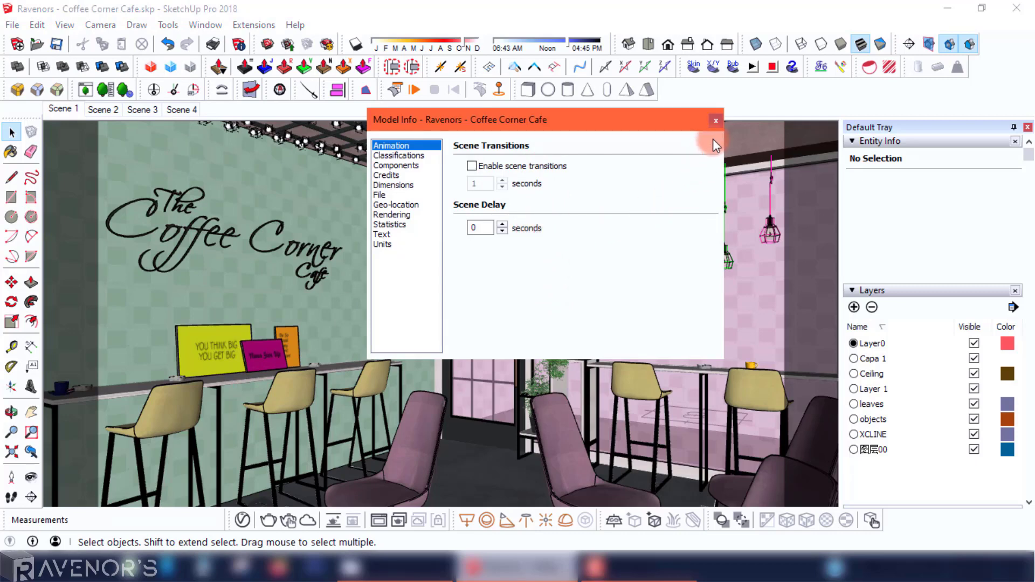
left_click(714, 123)
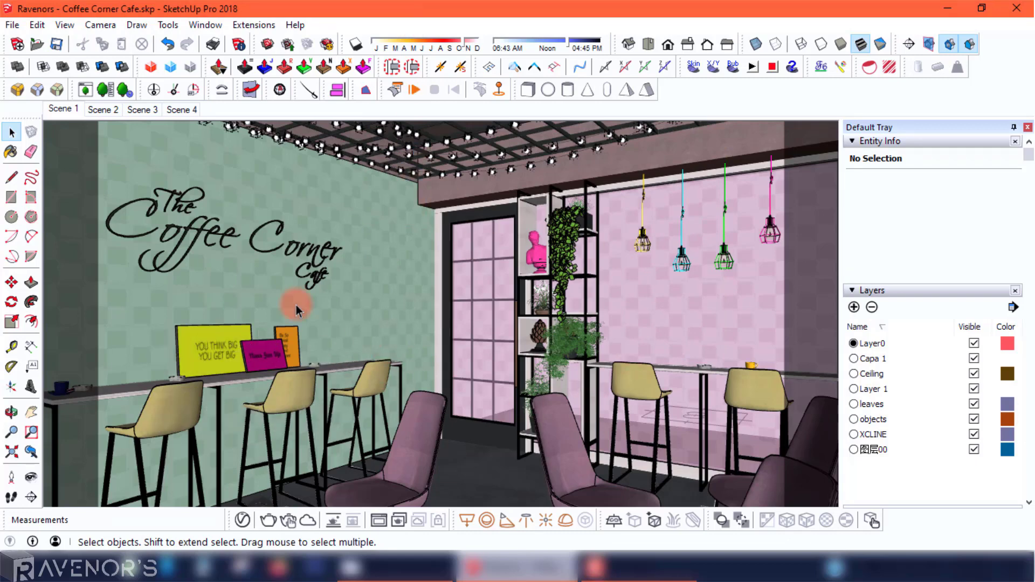
- Start exporting the scenes as an animation image set, with the Coffee Corner Cafe folder as destination
left_click(12, 25)
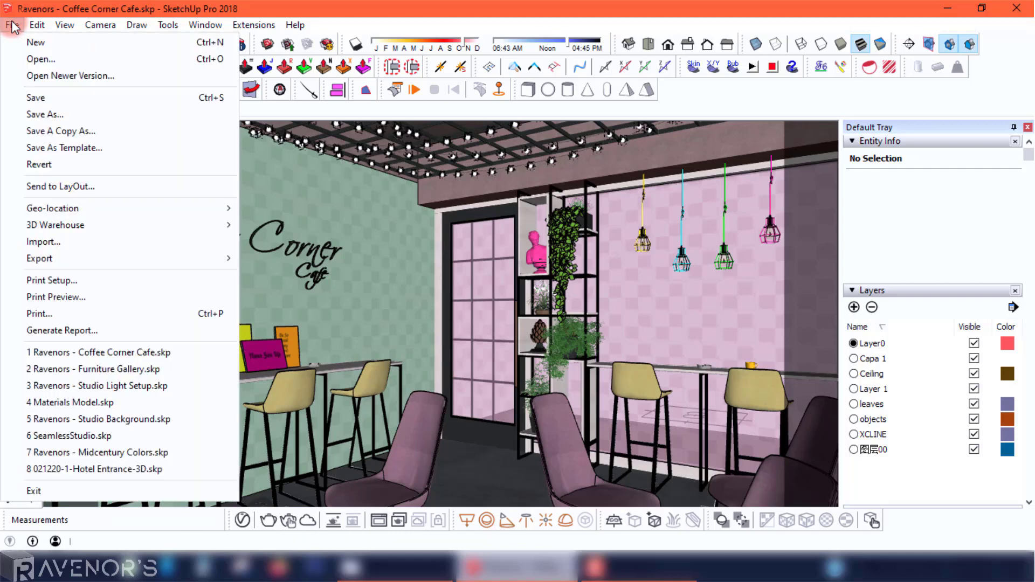
mouse_move(153, 260)
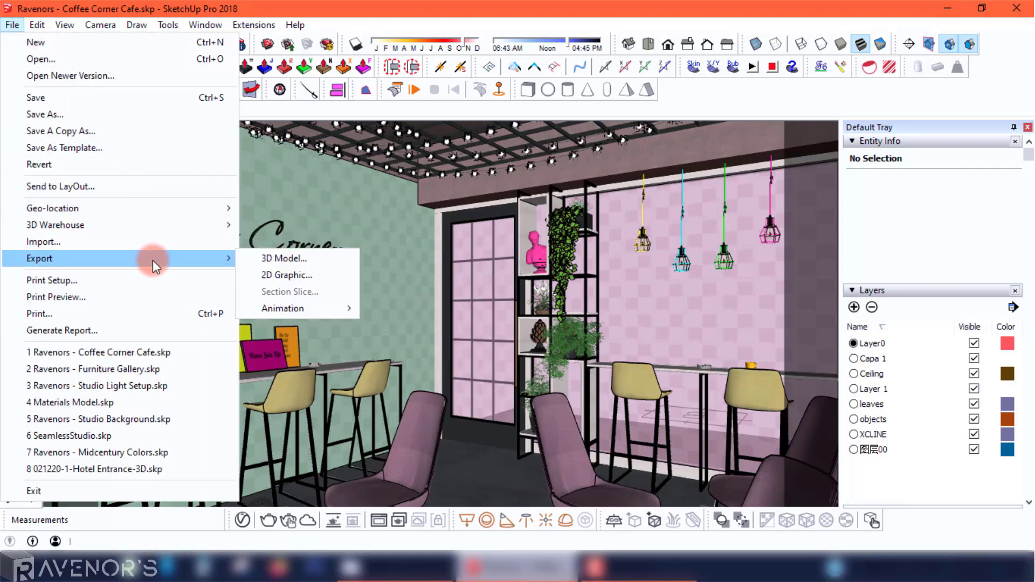
mouse_move(322, 309)
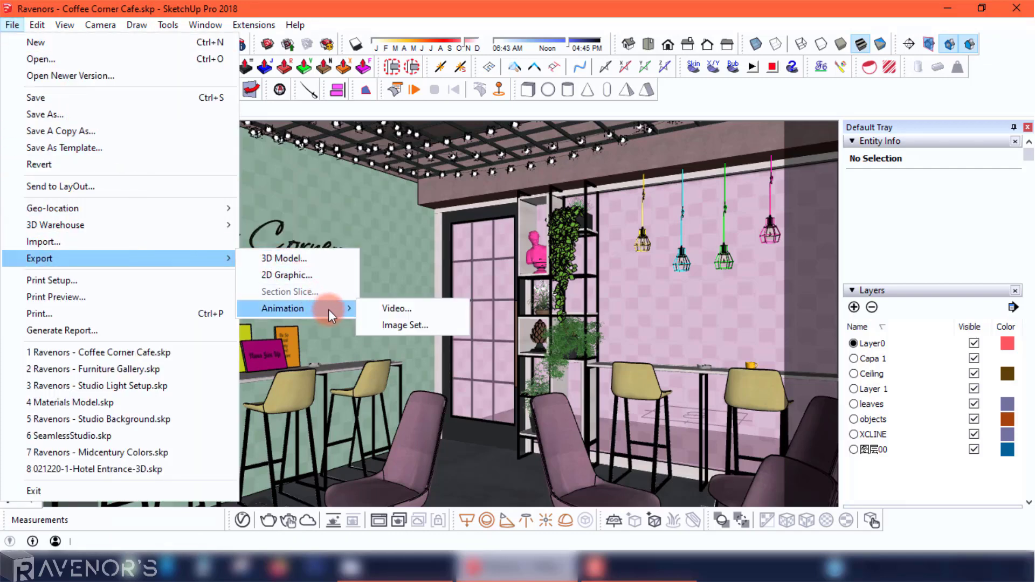
left_click(439, 327)
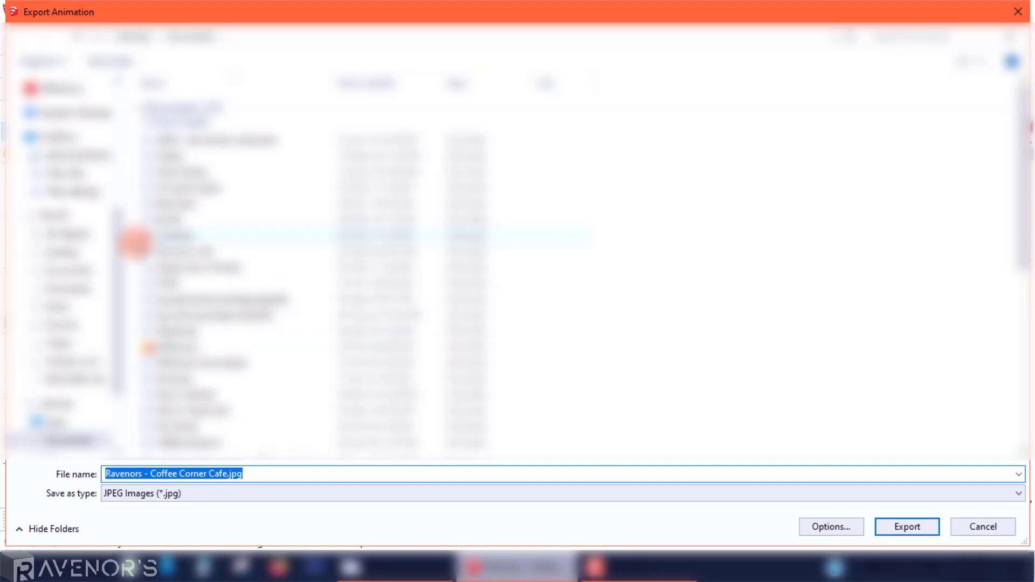
left_click_drag(118, 218, 118, 91)
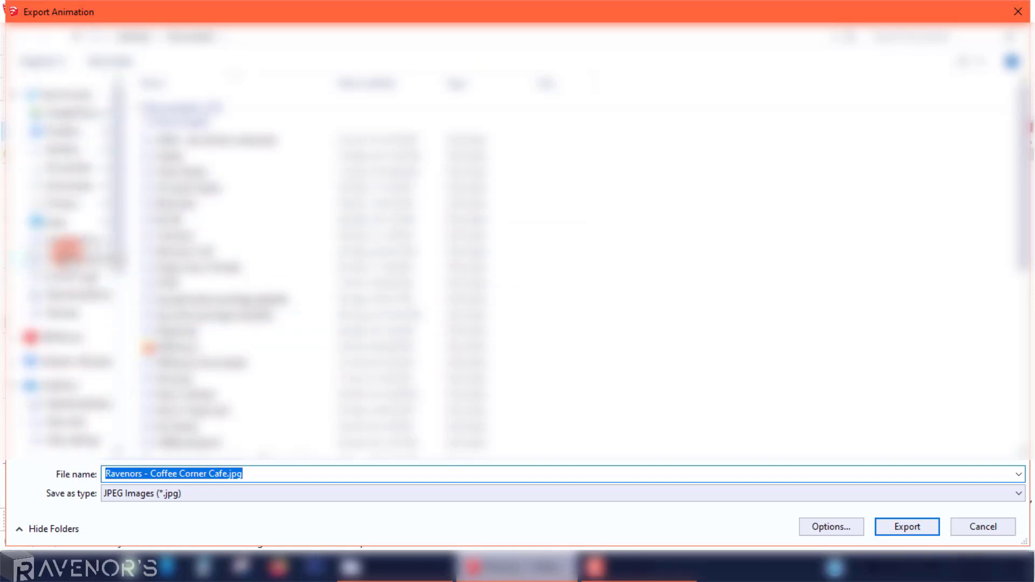
left_click(70, 257)
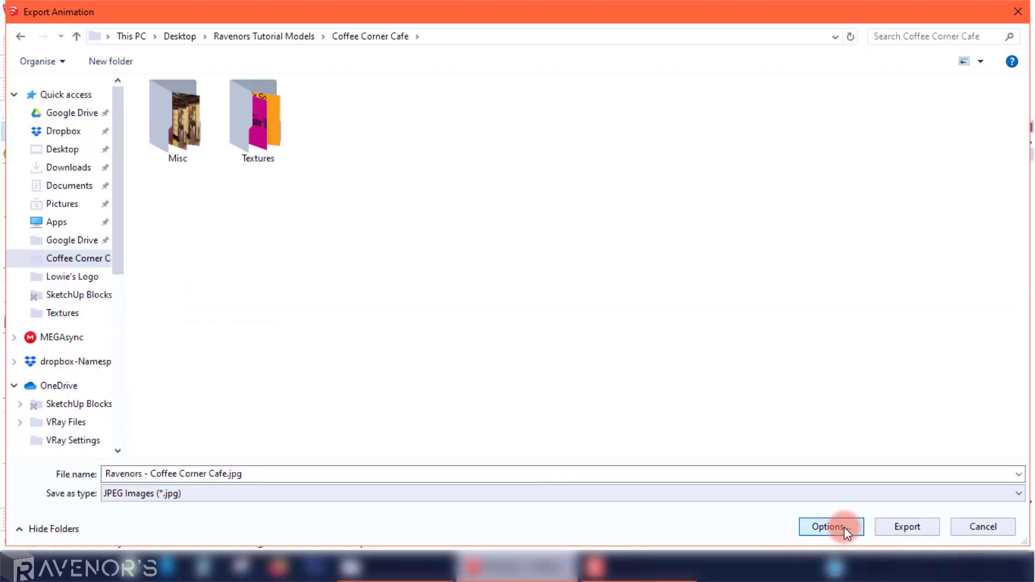
- Accept the 1080p Full HD animation options and export the scenes as JPEG images
left_click(838, 526)
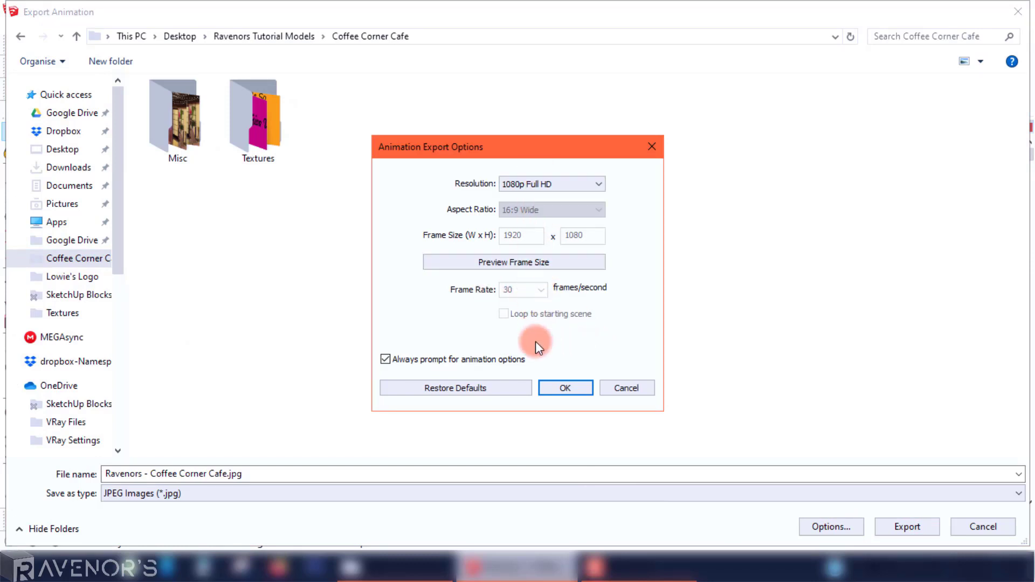
left_click(563, 389)
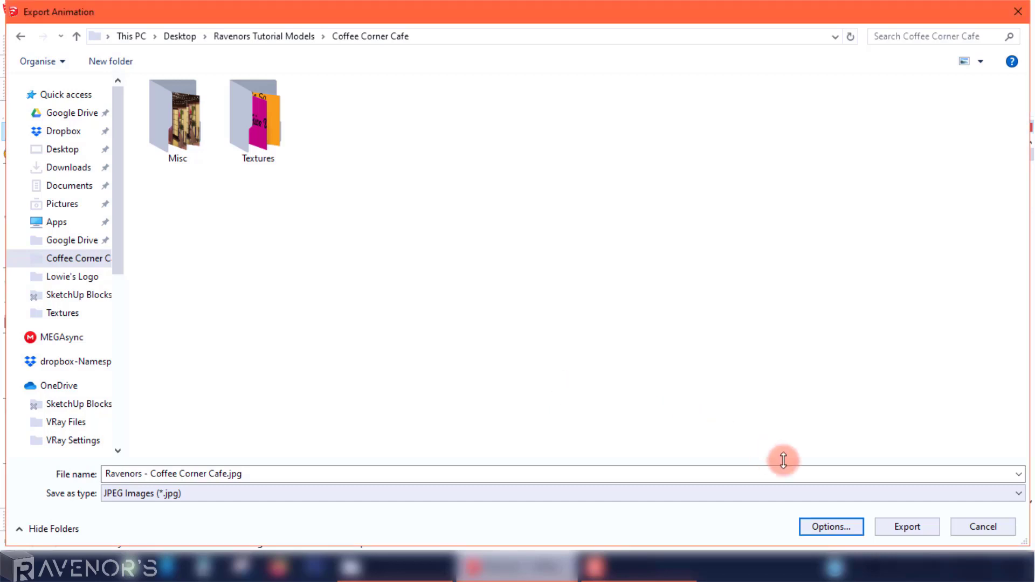
left_click(899, 528)
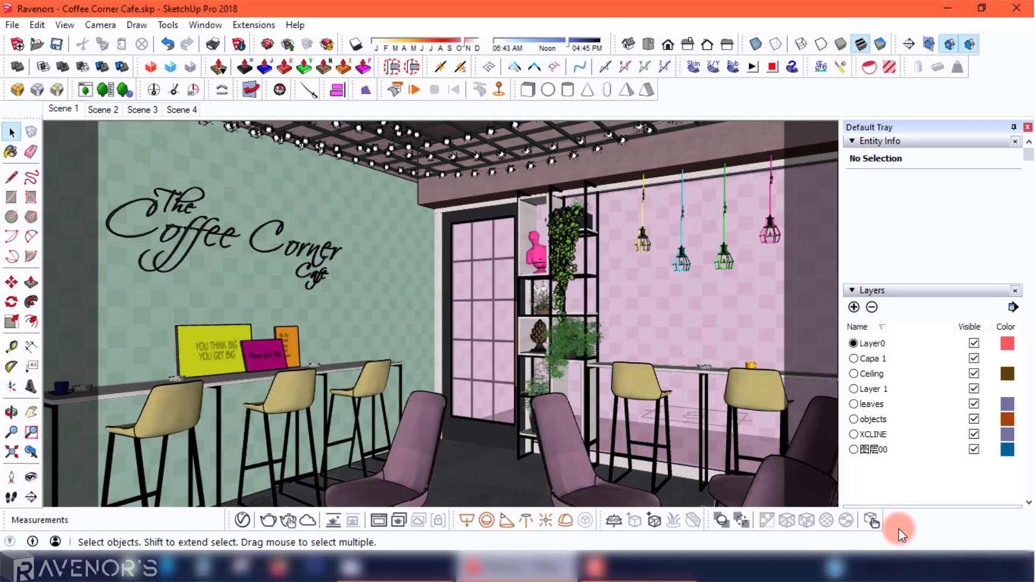
- Switch to the Coffee Corner Cafe folder in File Explorer and look through exported scene images 0001 to 0004
left_click(378, 567)
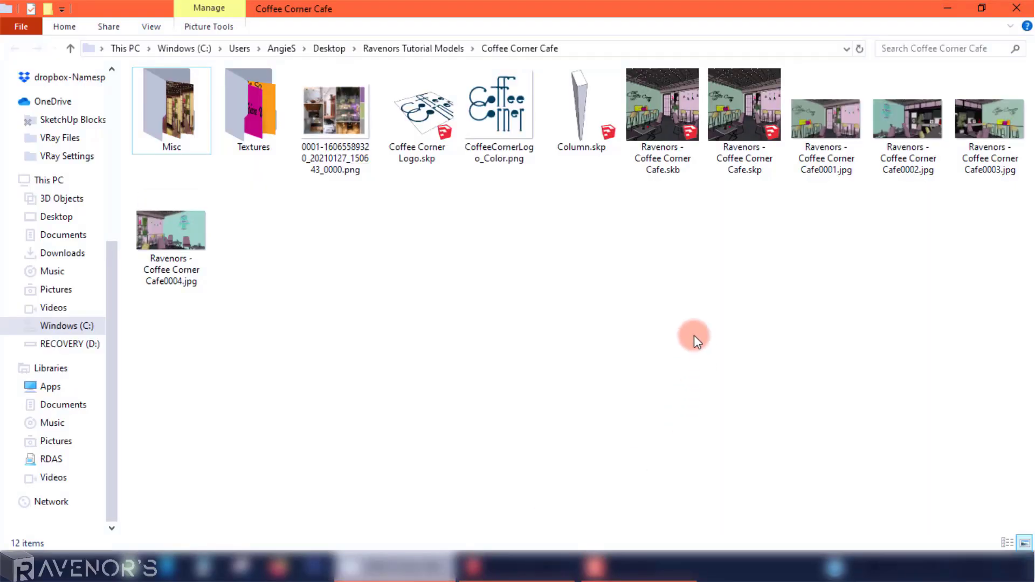
double_click(834, 112)
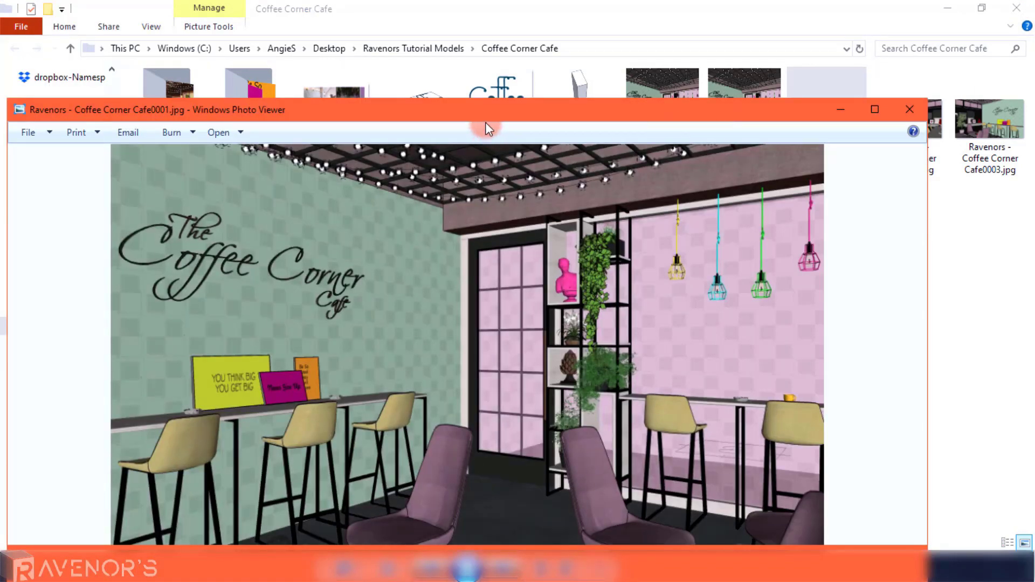
double_click(483, 116)
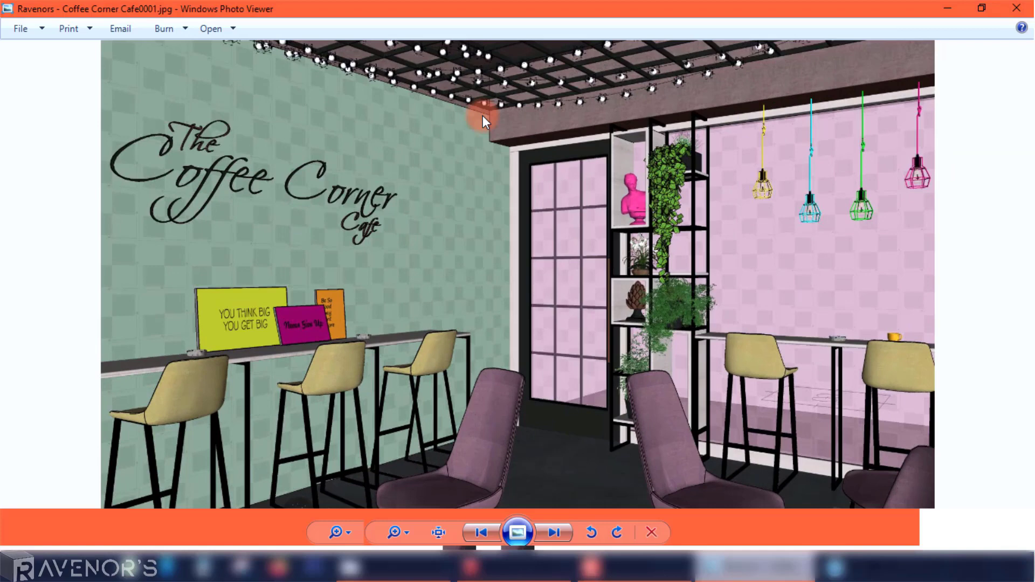
left_click(551, 534)
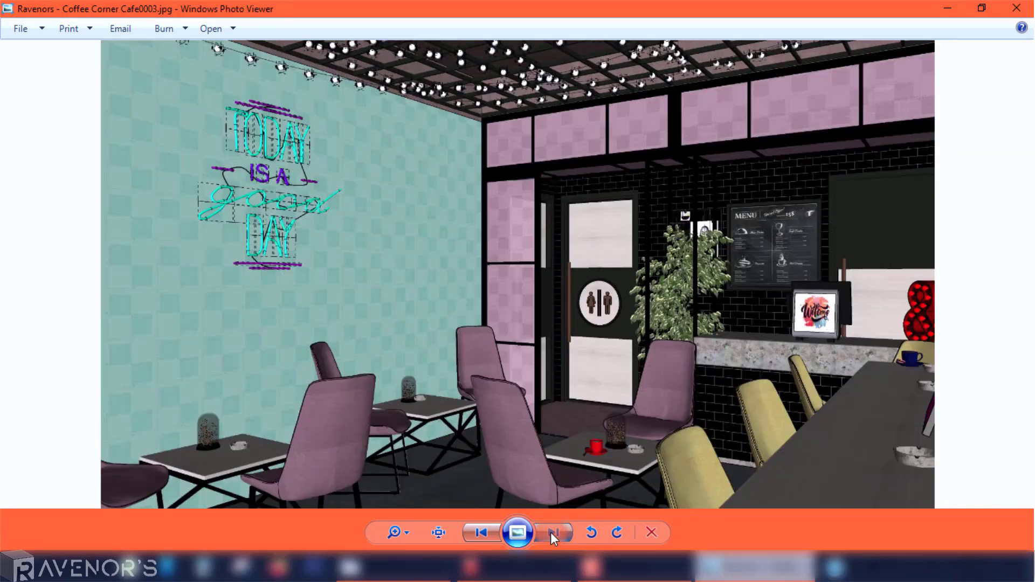
left_click(550, 534)
left_click(551, 533)
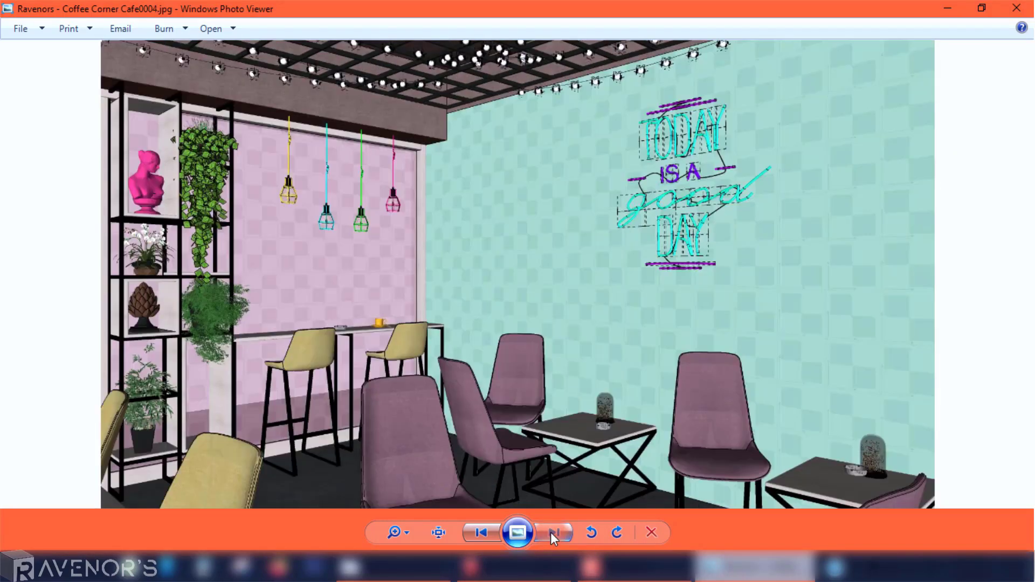
left_click(480, 531)
left_click(480, 531)
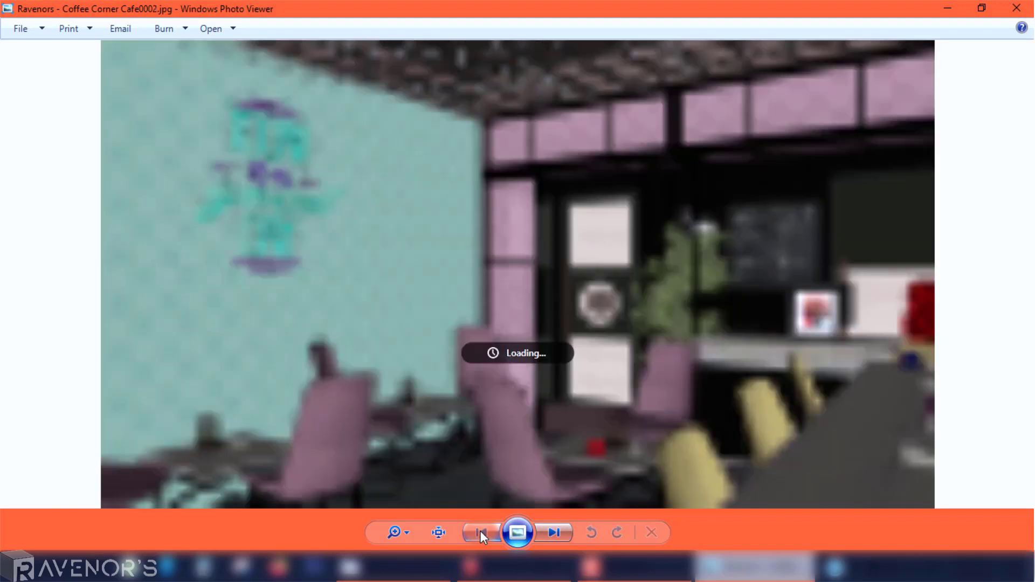
left_click(480, 531)
left_click(1017, 9)
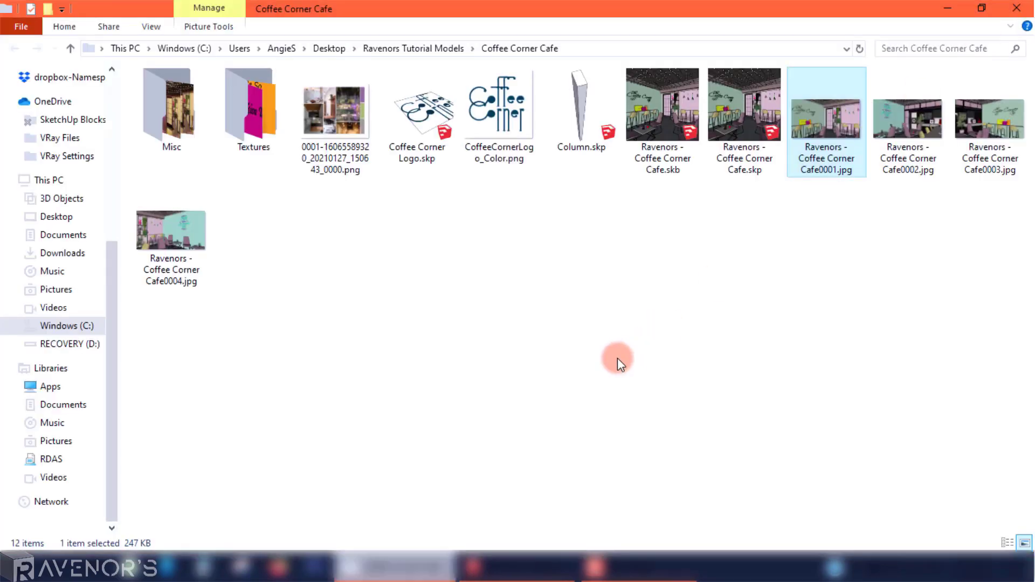
- Refresh the Coffee Corner Cafe folder view and switch back to SketchUp
right_click(534, 266)
left_click(570, 350)
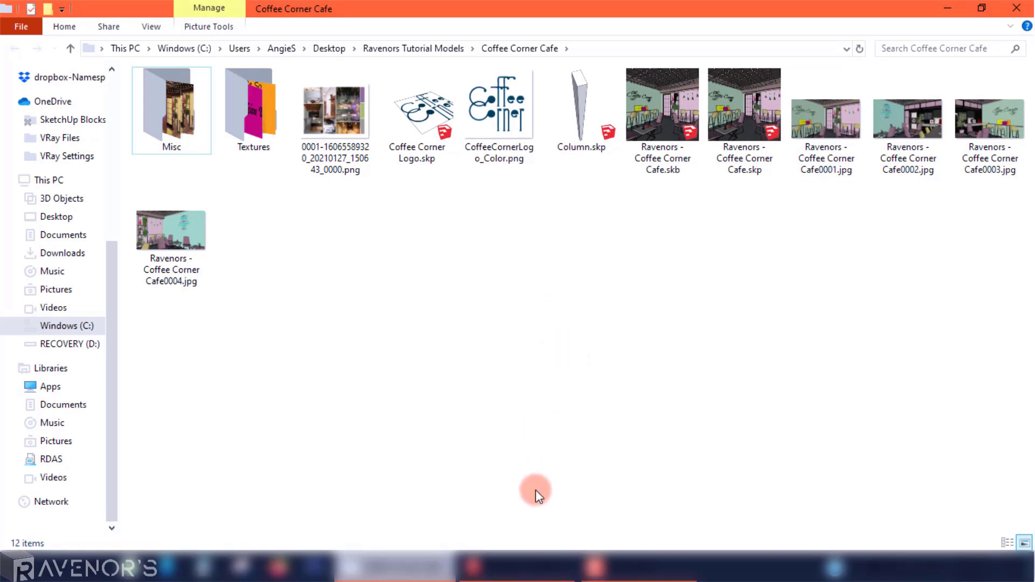
left_click(519, 567)
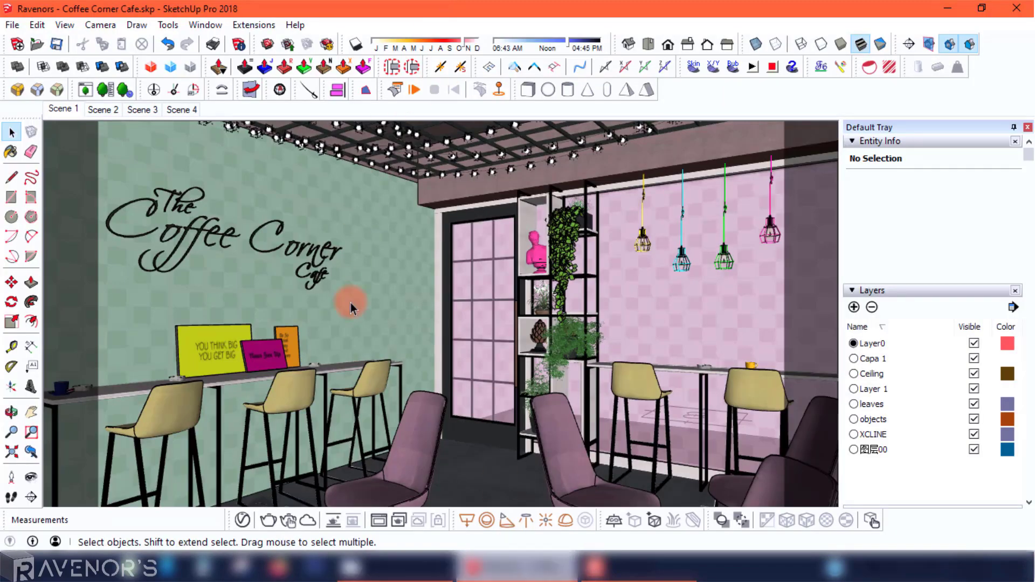
- Enable Animation in the V-Ray Asset Editor's render settings and set its time segment to Entire Animation
left_click(242, 519)
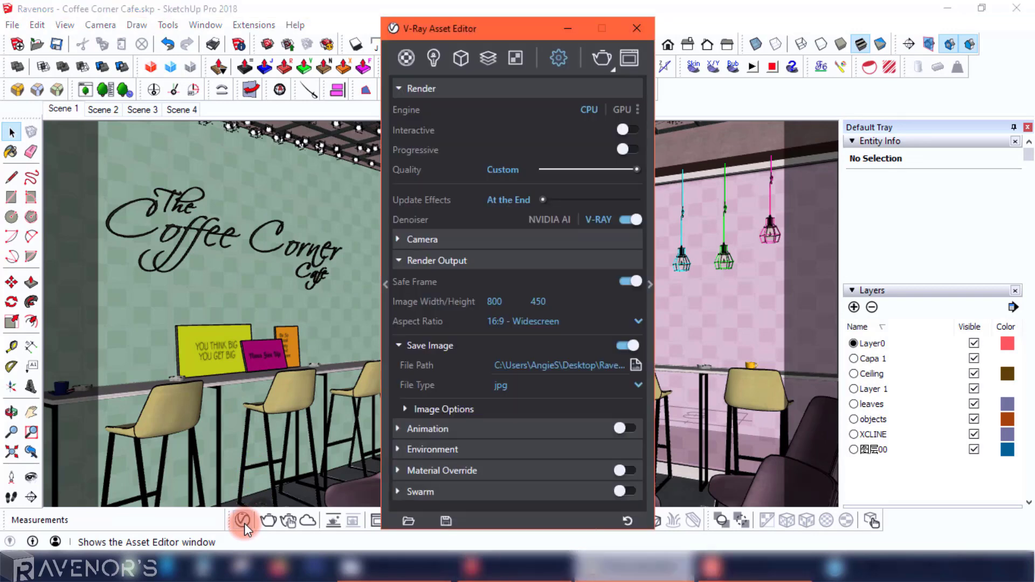
left_click(438, 261)
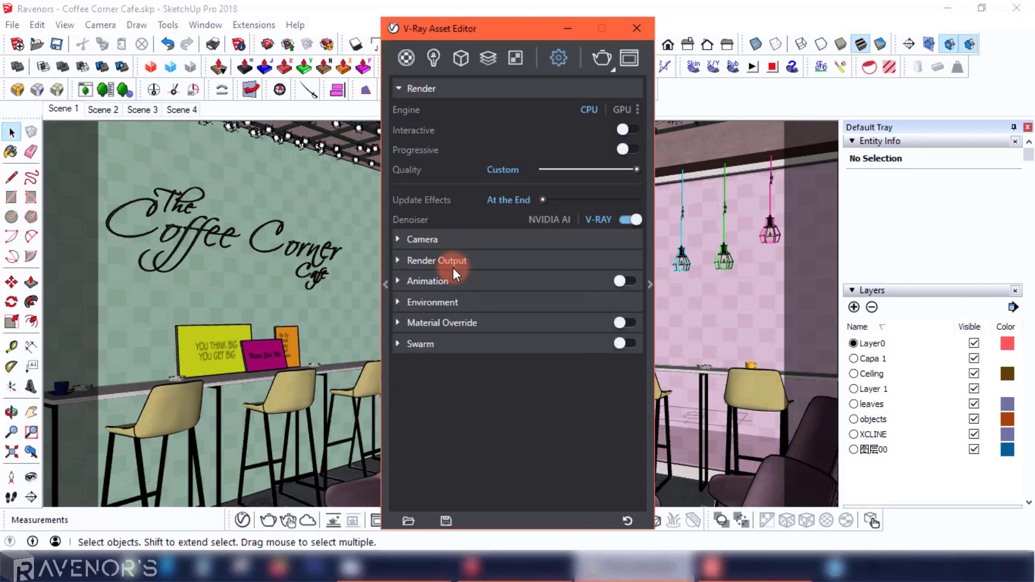
left_click(445, 280)
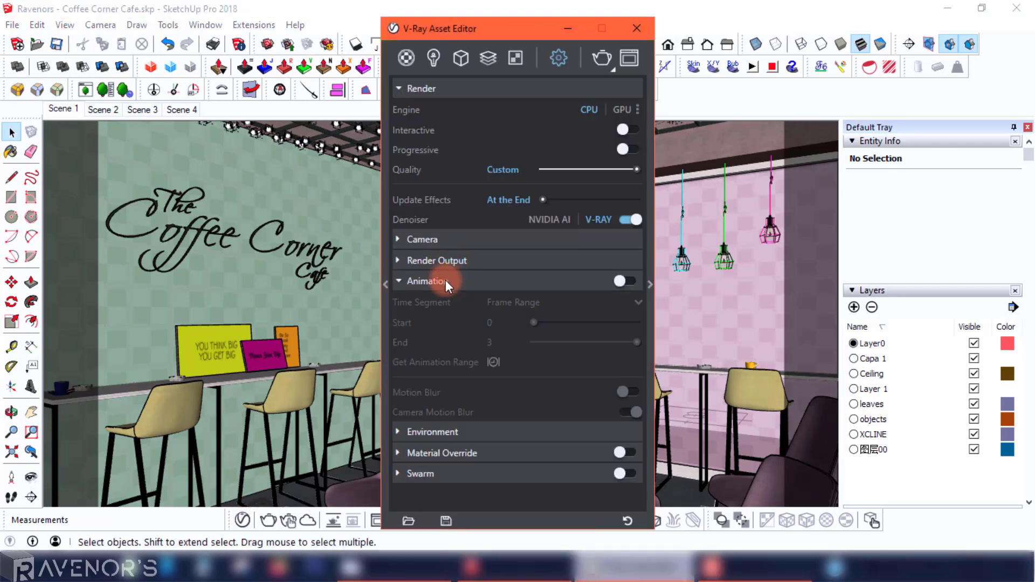
left_click(626, 281)
left_click(640, 304)
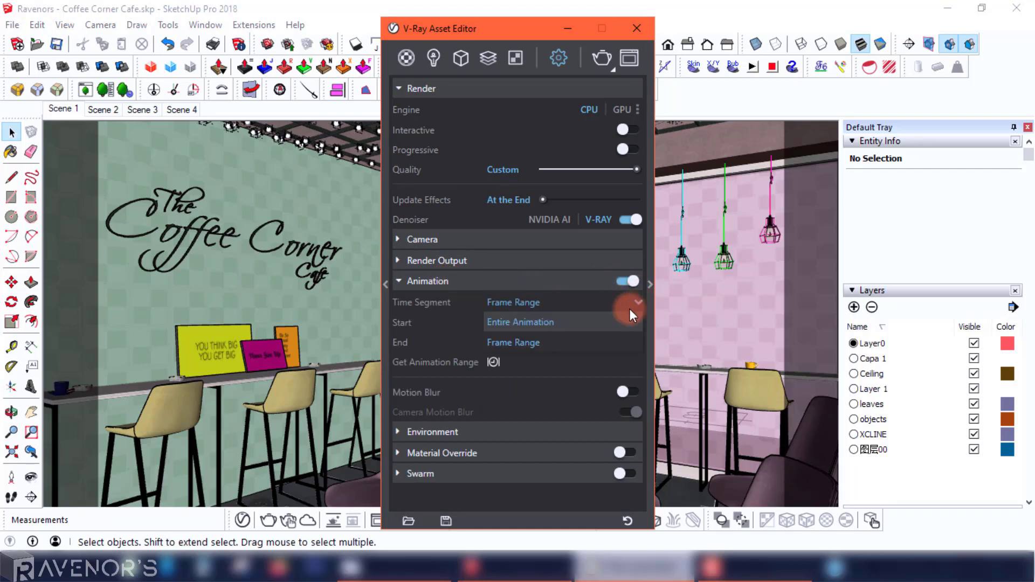
left_click(586, 317)
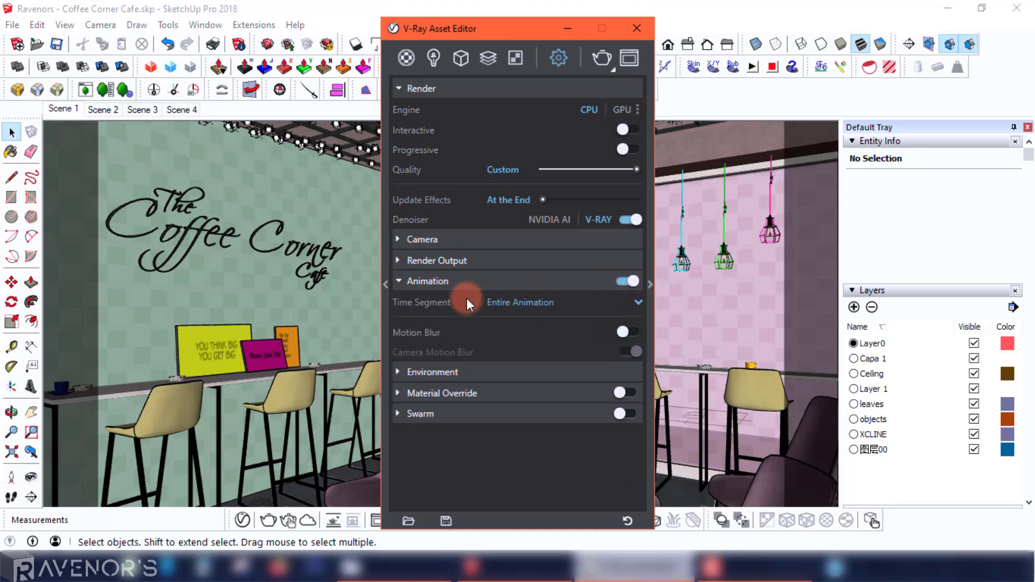
- Turn Animation off and back on, and set the time segment to Frame Range using the fetched animation range
left_click(628, 281)
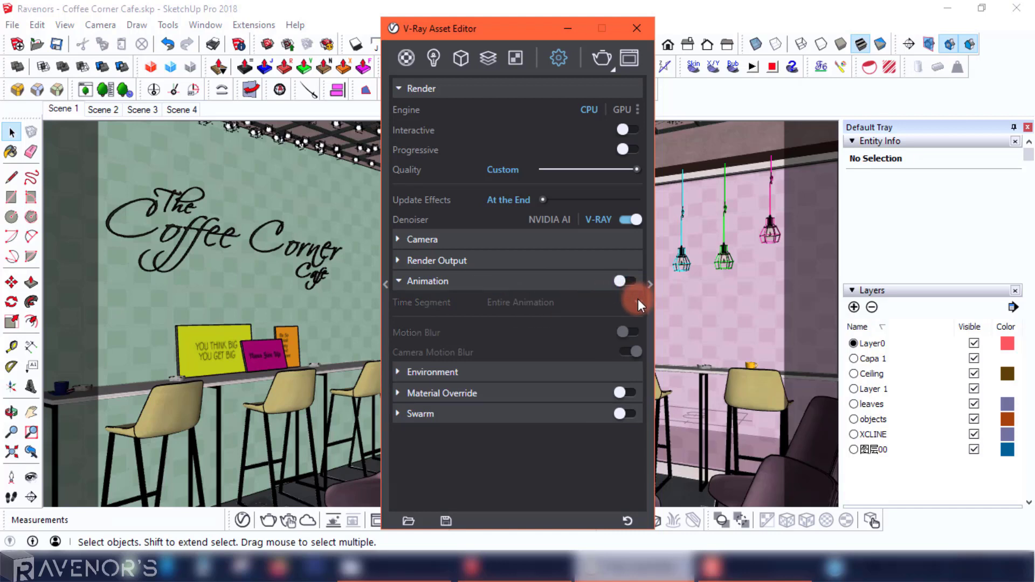
left_click(631, 282)
left_click(637, 302)
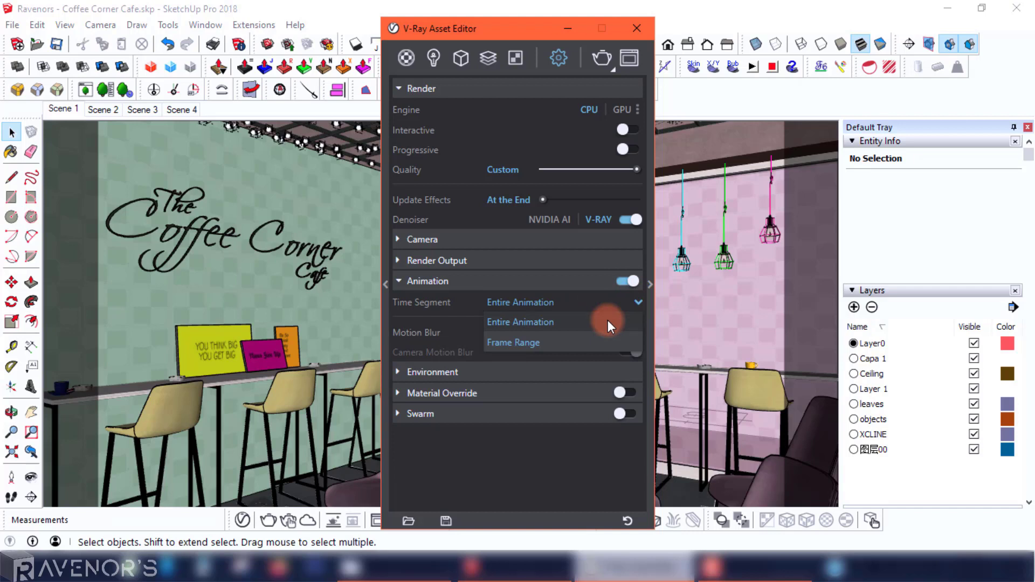
left_click(584, 340)
left_click(494, 362)
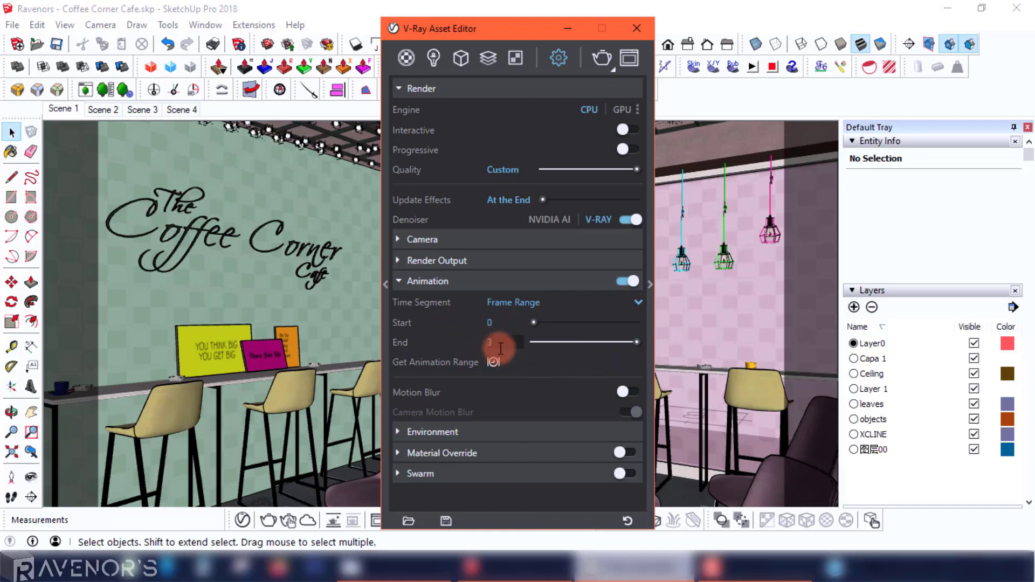
- Try a start frame of 1 and reset the frame range with Get Animation Range
double_click(504, 323)
type("1")
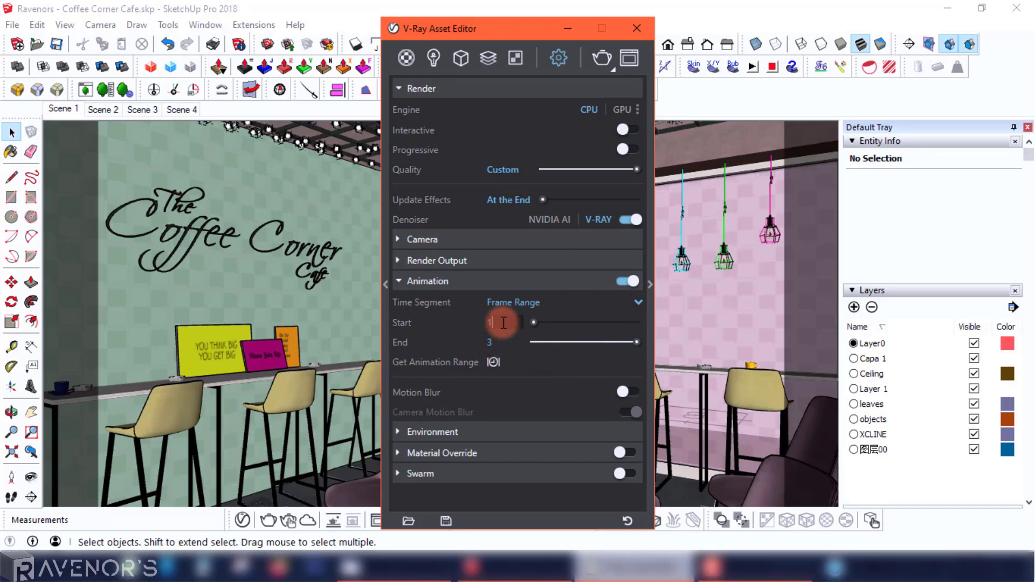
left_click(529, 385)
left_click(490, 362)
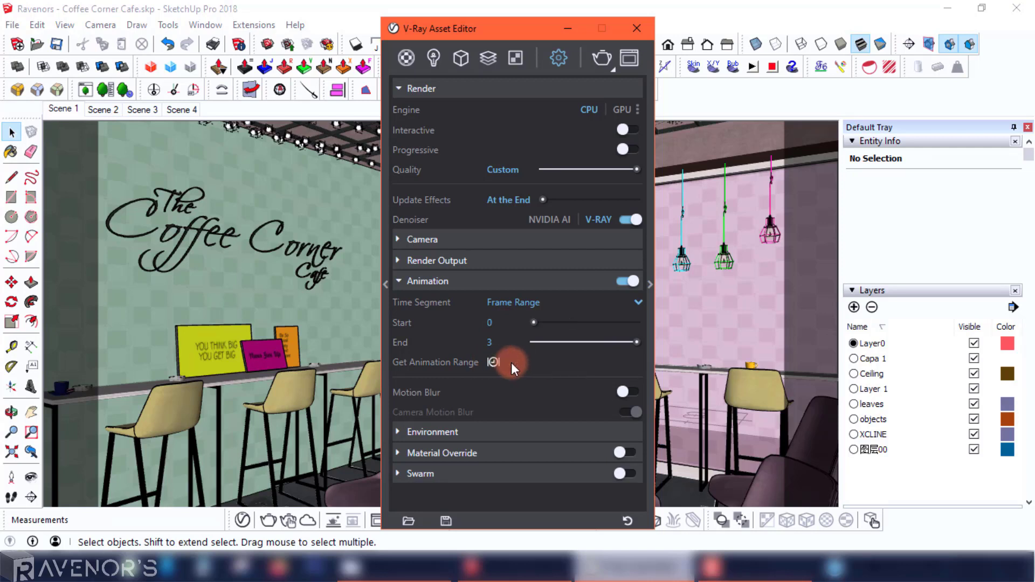
- Set the start frame of the animation's frame range to 1
double_click(503, 323)
type("1")
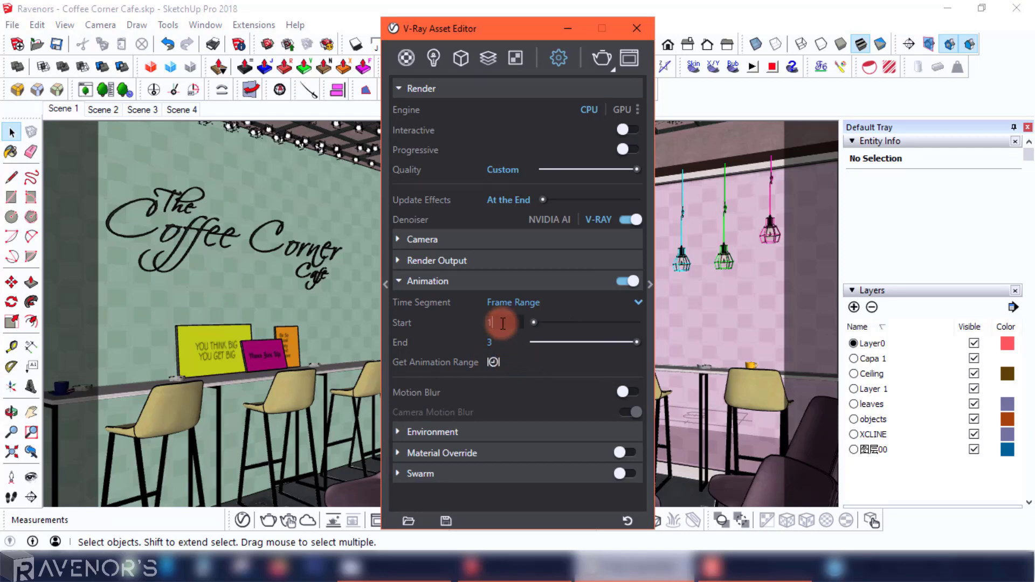
left_click(534, 361)
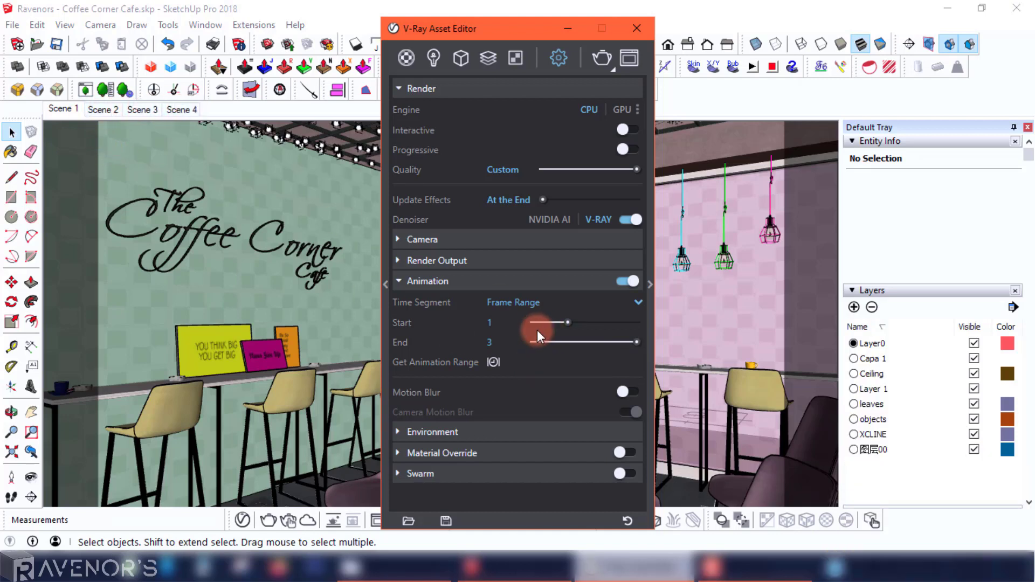
- Set the start frame back to 0 and switch the time segment to Entire Animation
left_click(508, 324)
type("0")
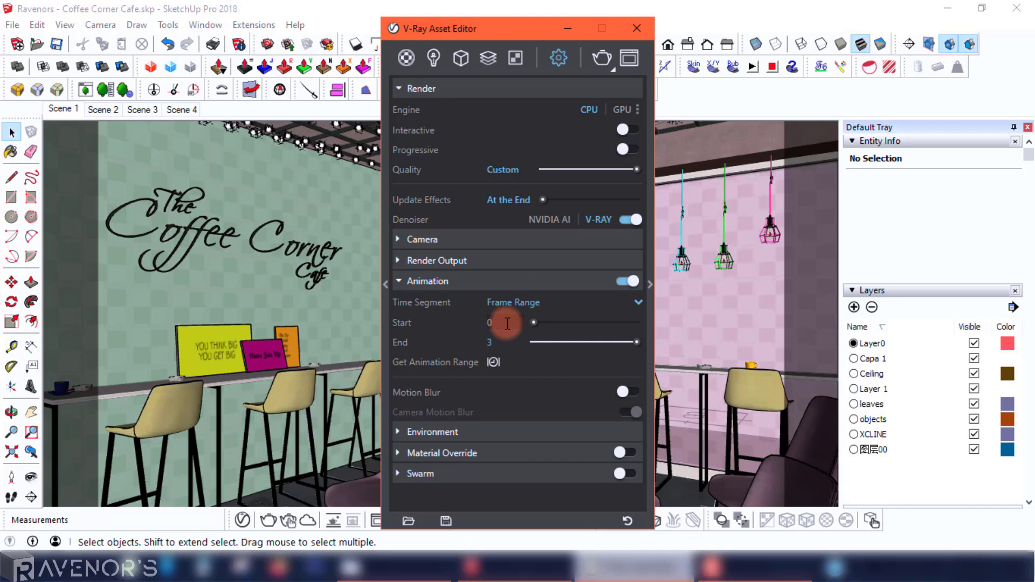
left_click(534, 369)
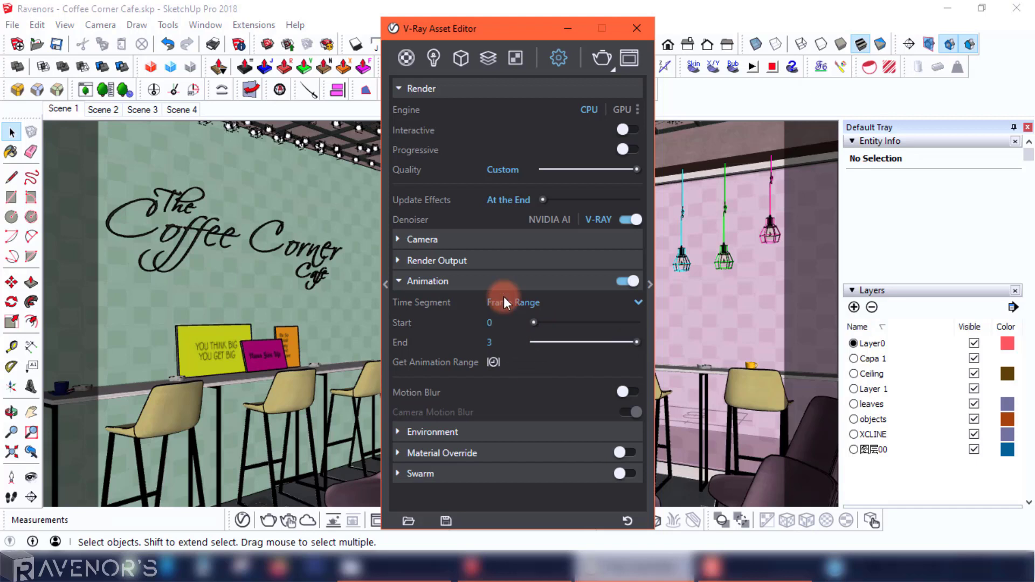
left_click(524, 302)
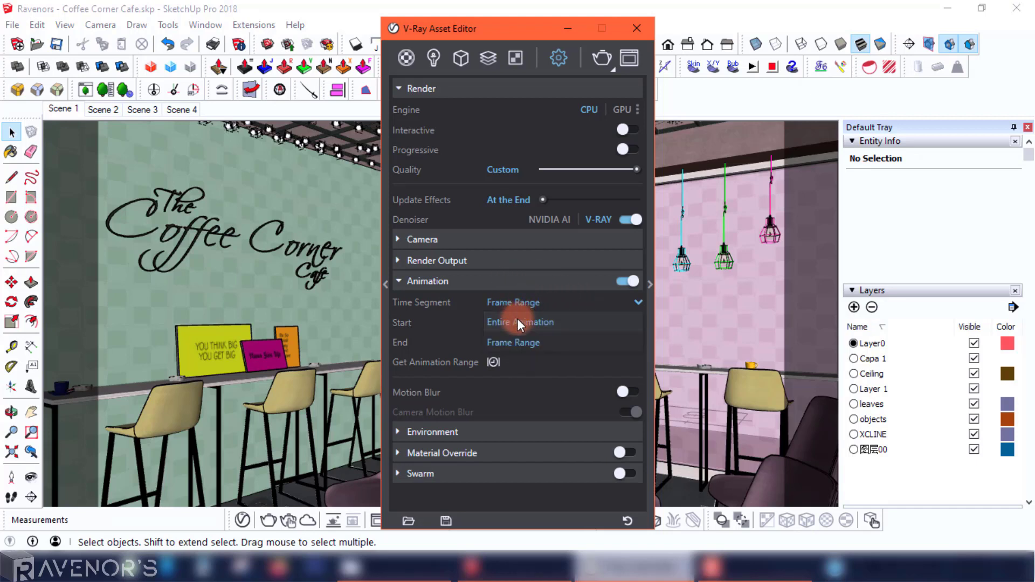
left_click(518, 322)
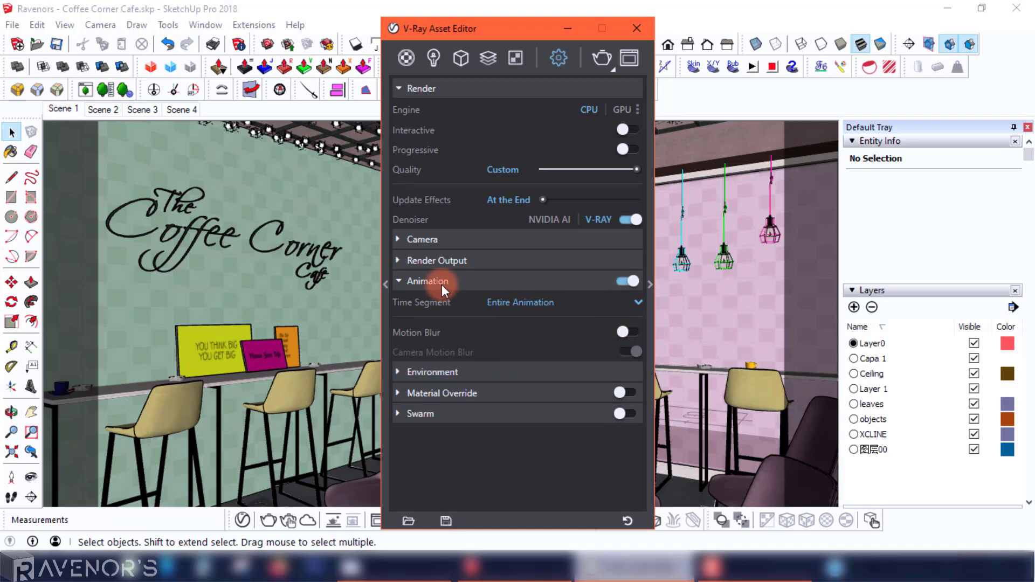
- Set the render output to save as Batch Render Test in JPEG format in the Coffee Corner Cafe folder and start the render
left_click(436, 261)
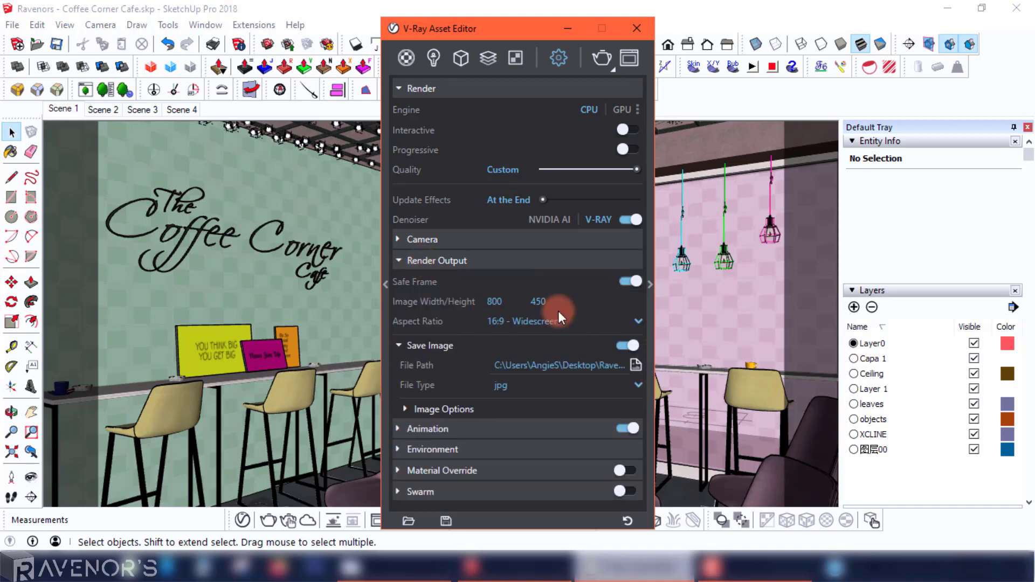
left_click(633, 364)
type("Batch Render Test")
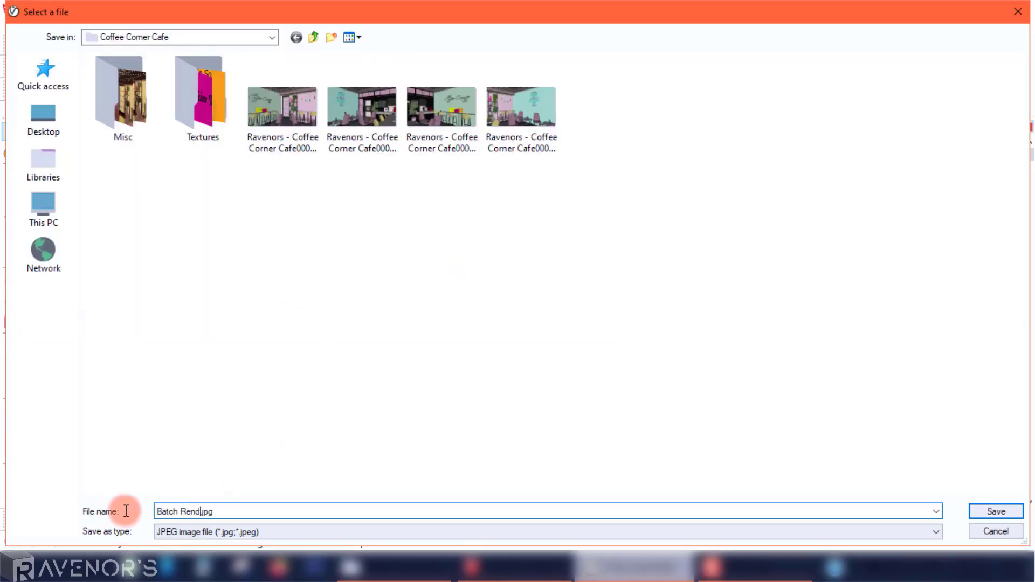
key("Return")
left_click(601, 59)
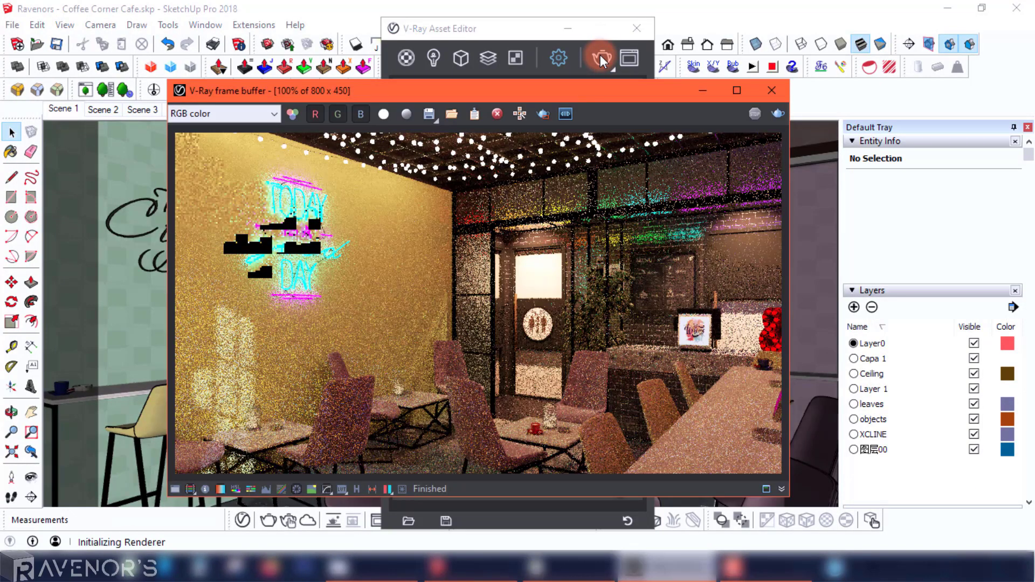